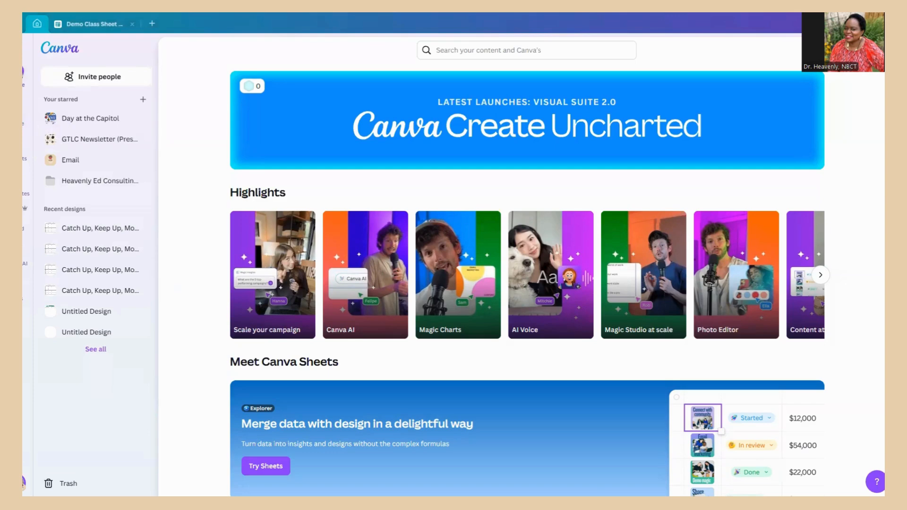
Step: Start a new sheet design and choose the Budget Tracking Sheet template
left_click(23, 73)
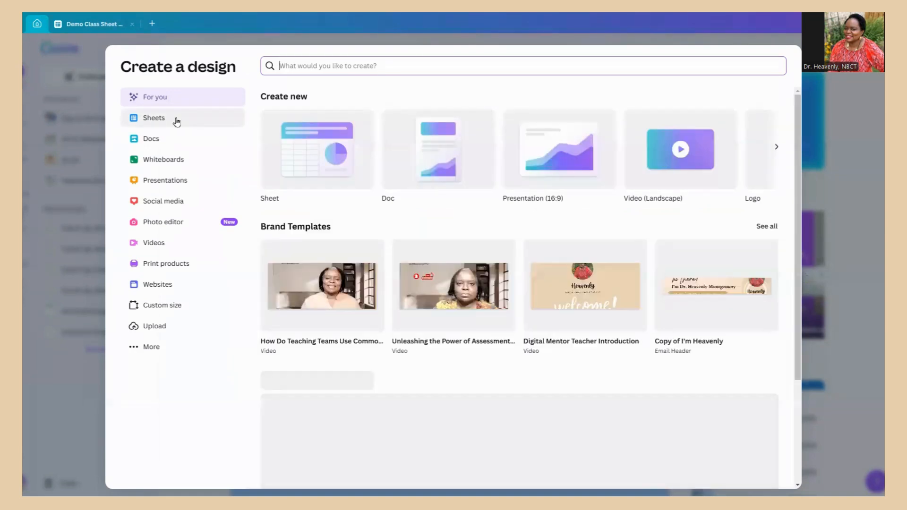
left_click(176, 121)
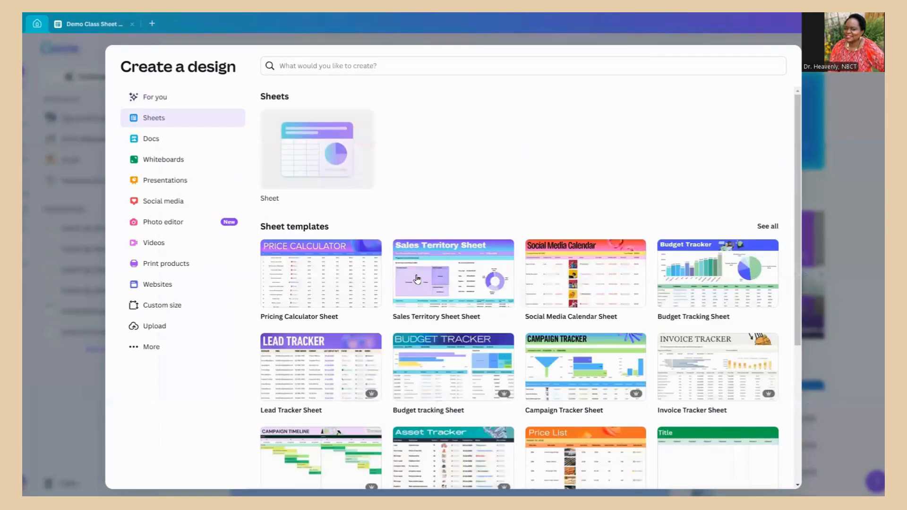
scroll(463, 297, "down", 2)
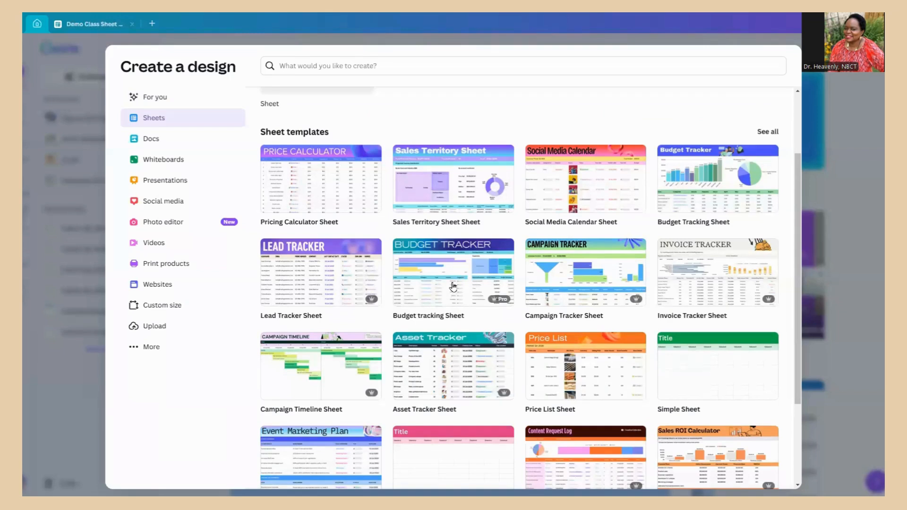
left_click(734, 201)
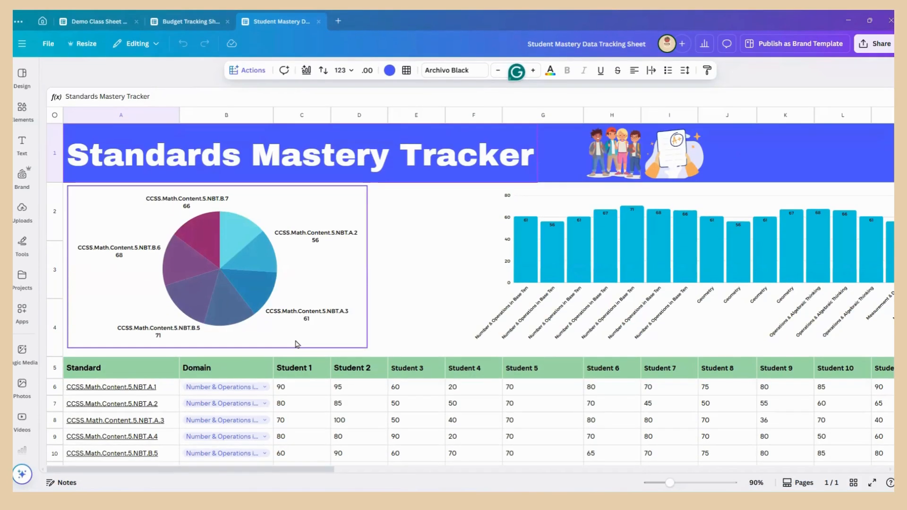
Step: Examine the charts, standards and student scores in the Student Mastery Data Tracking Sheet and compare its layout with the Budget Tracking Sheet
scroll(243, 402, "down", 2)
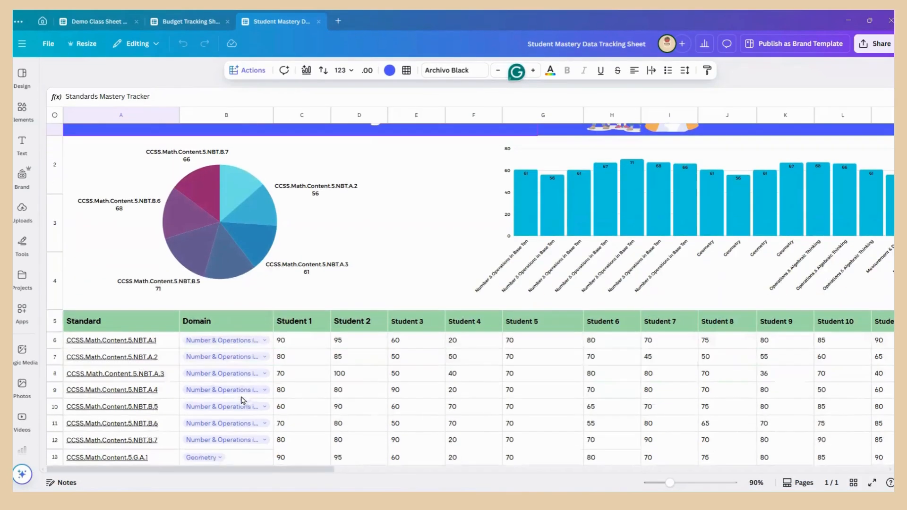
scroll(243, 394, "down", 2)
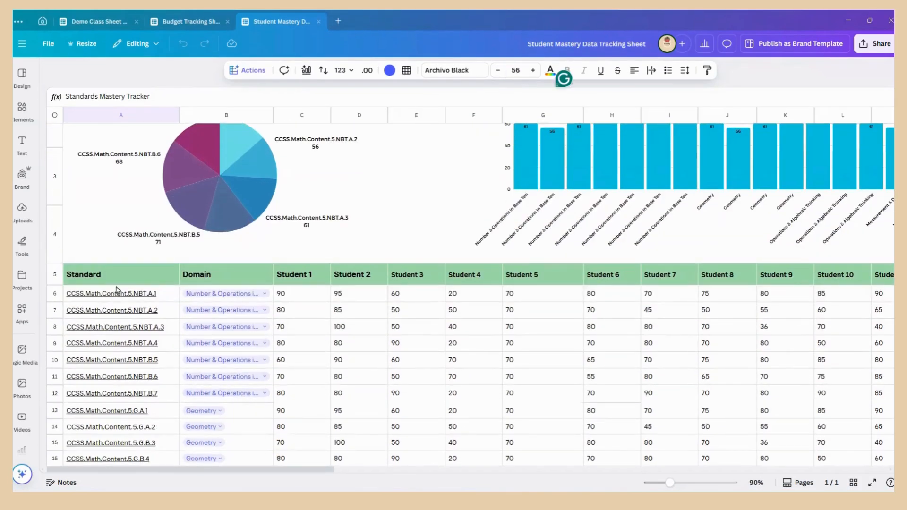
scroll(212, 280, "up", 4)
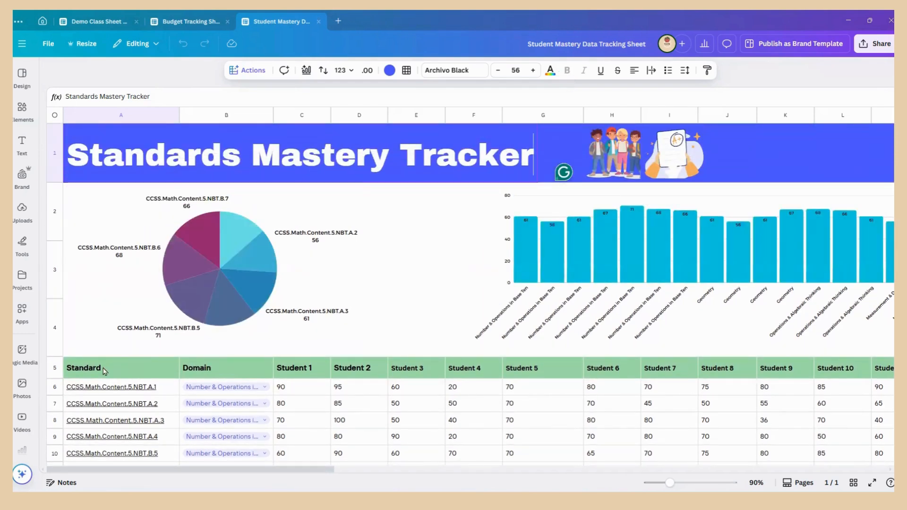
scroll(128, 396, "down", 4)
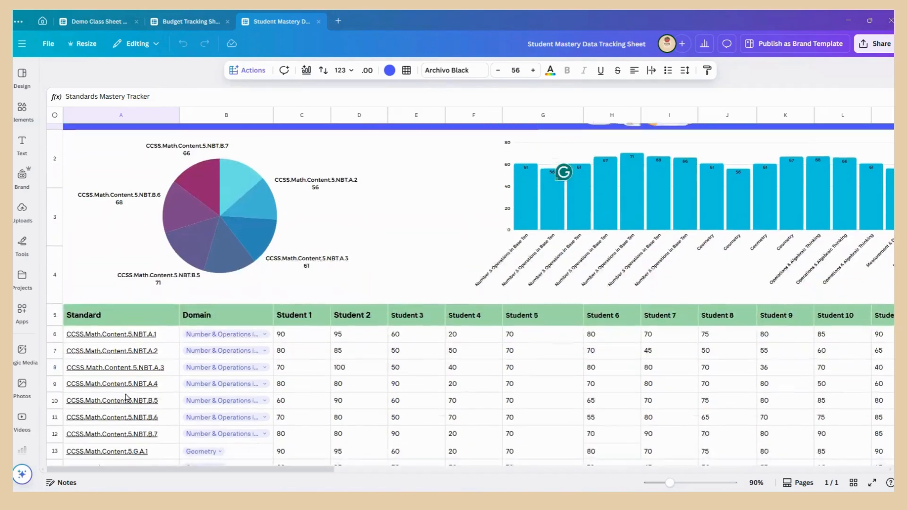
scroll(127, 396, "down", 6)
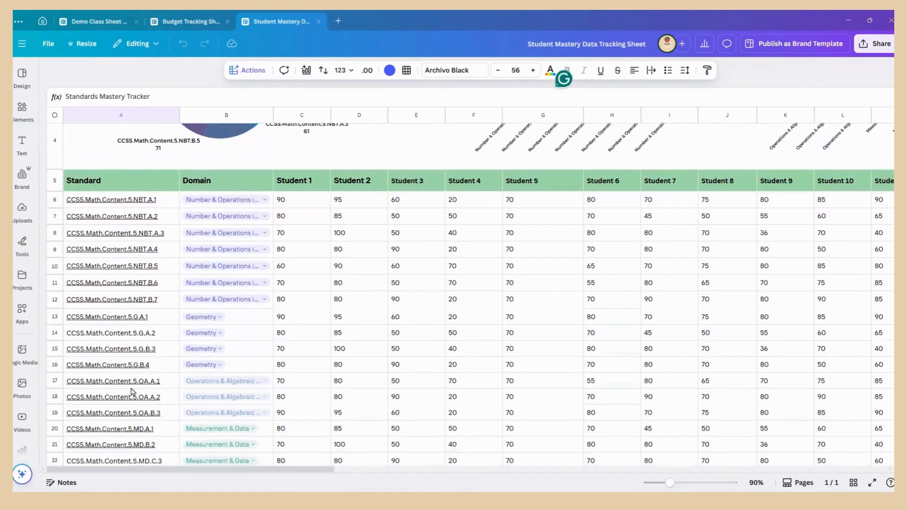
scroll(133, 390, "up", 6)
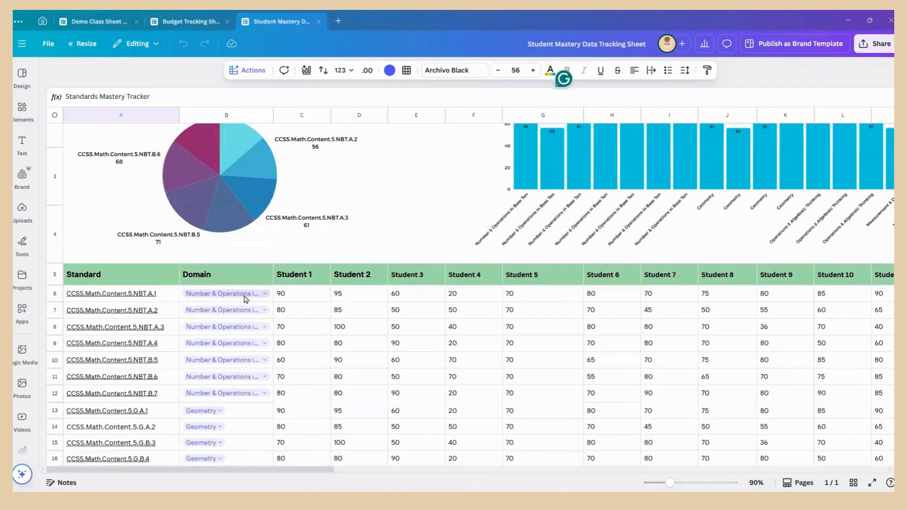
left_click(174, 21)
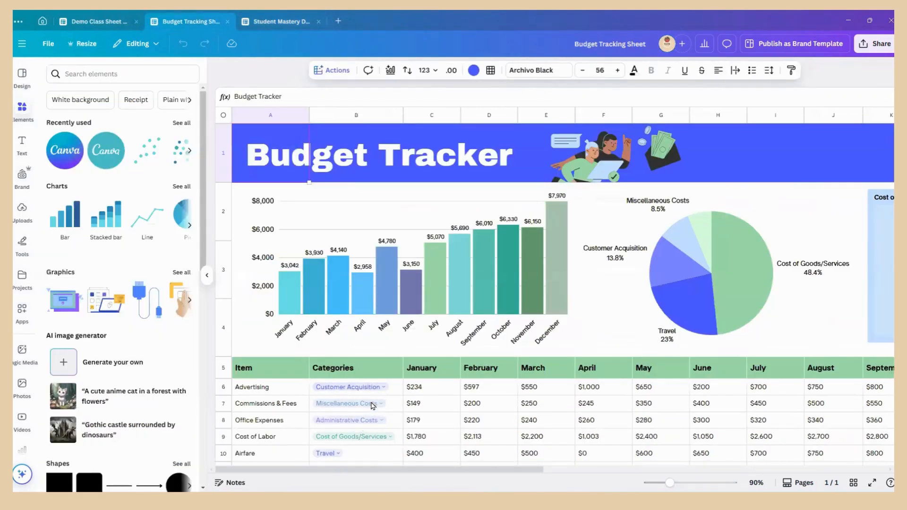
left_click(281, 22)
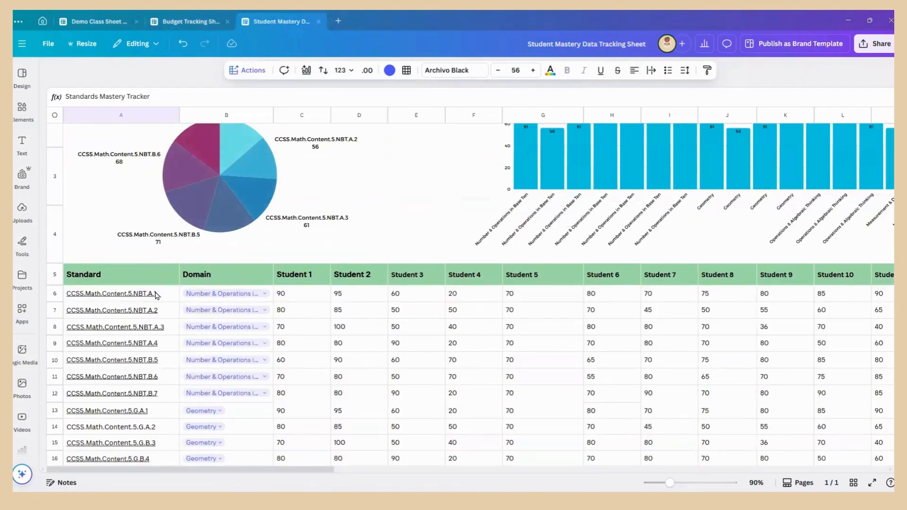
Step: Inspect the Domain options for standard CCSS.Math.Content.5.NBT.A.1 and compare the tracker with the Budget Tracking Sheet's categories and month columns
left_click(264, 297)
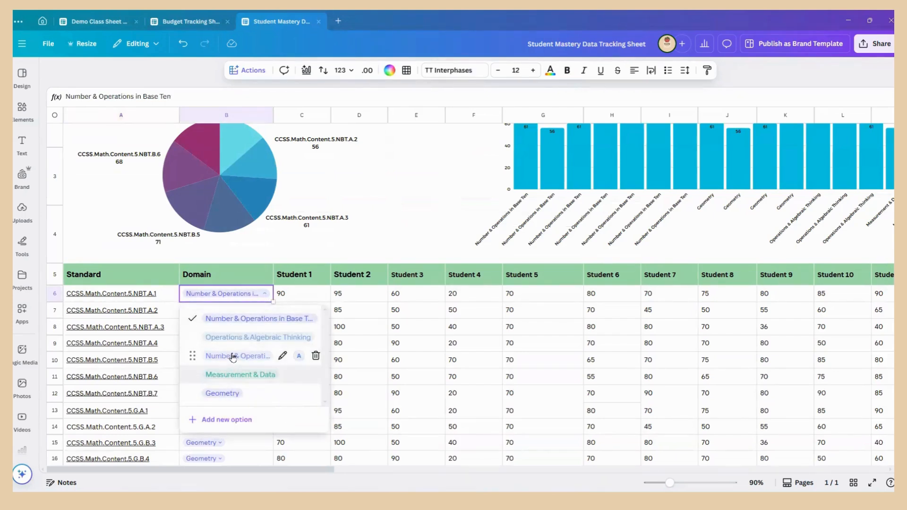
left_click(263, 275)
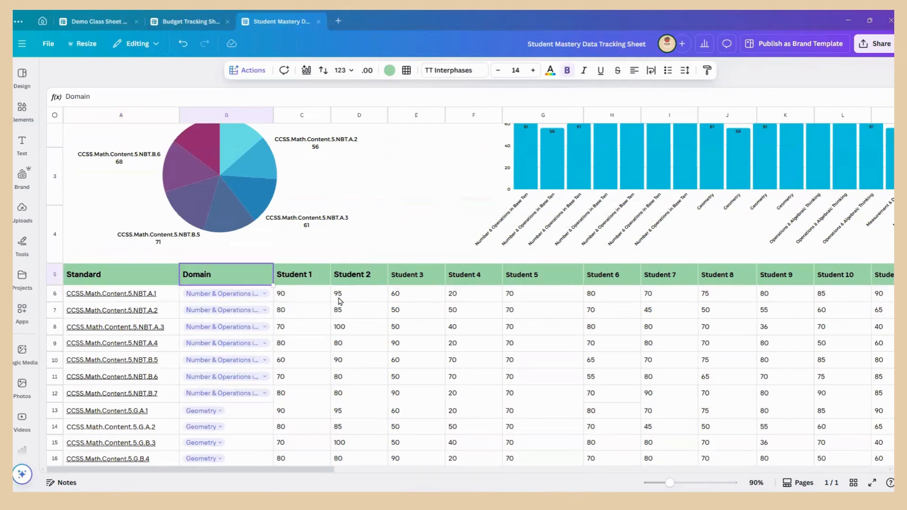
scroll(282, 181, "up", 1)
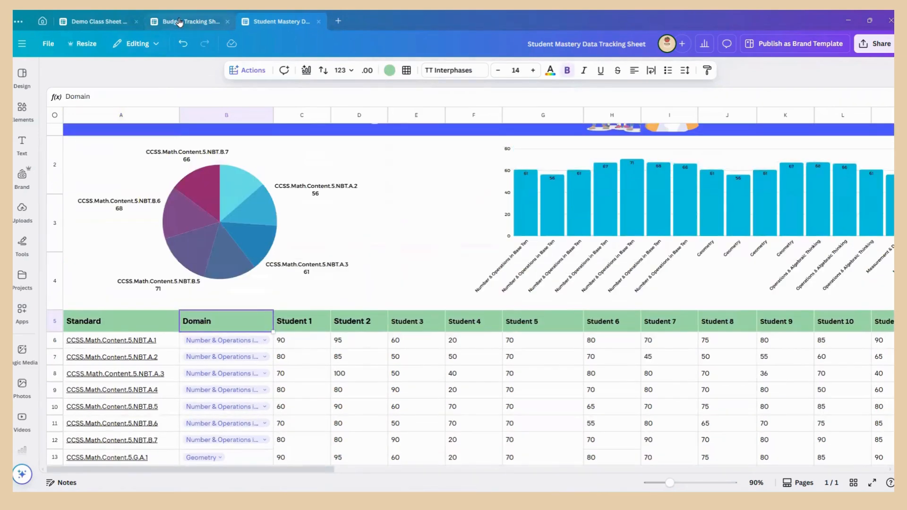
left_click(178, 22)
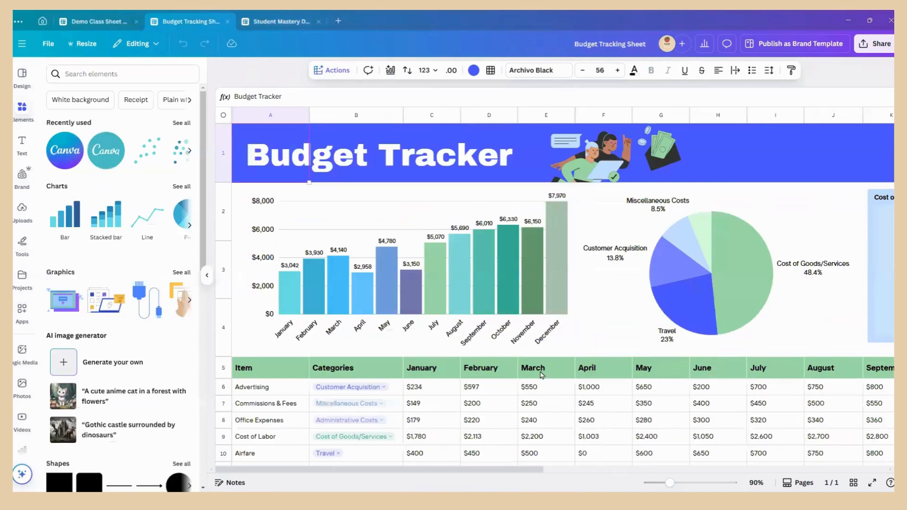
left_click(284, 21)
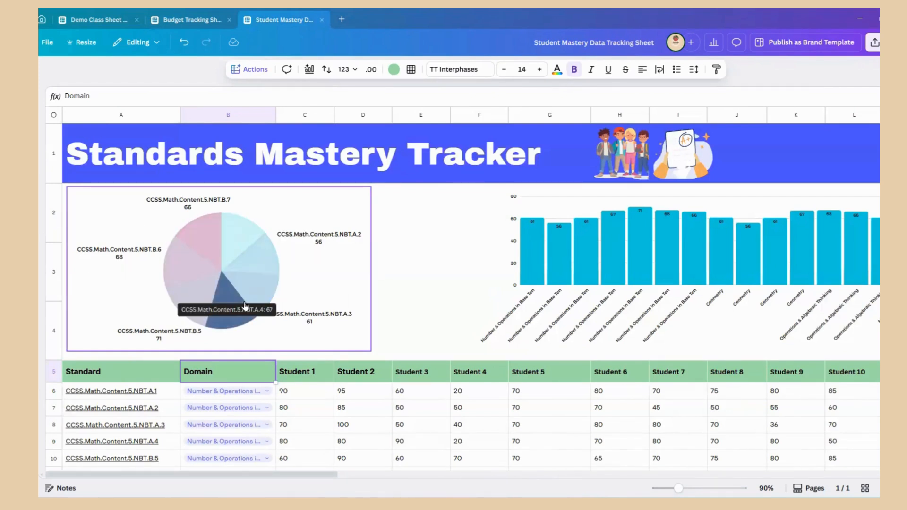
Step: Change the color of the standards pie chart's first segment to yellow
left_click(245, 245)
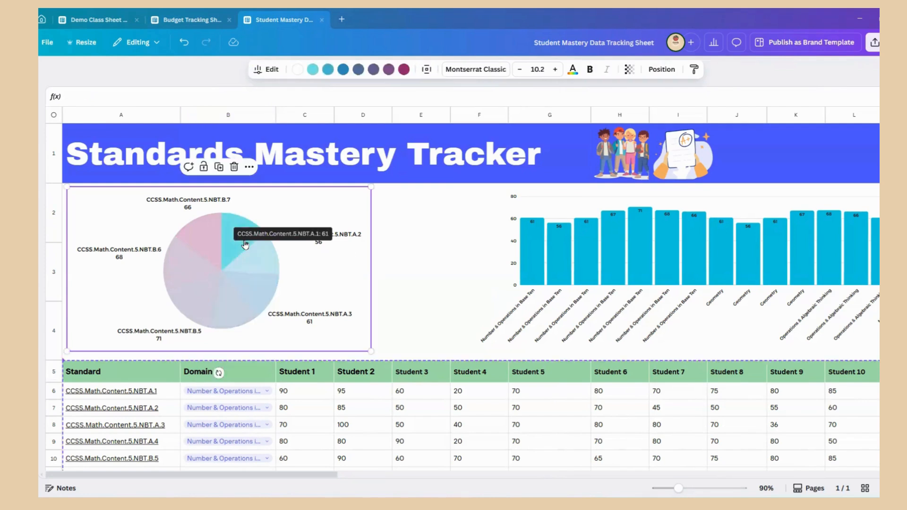
left_click(277, 71)
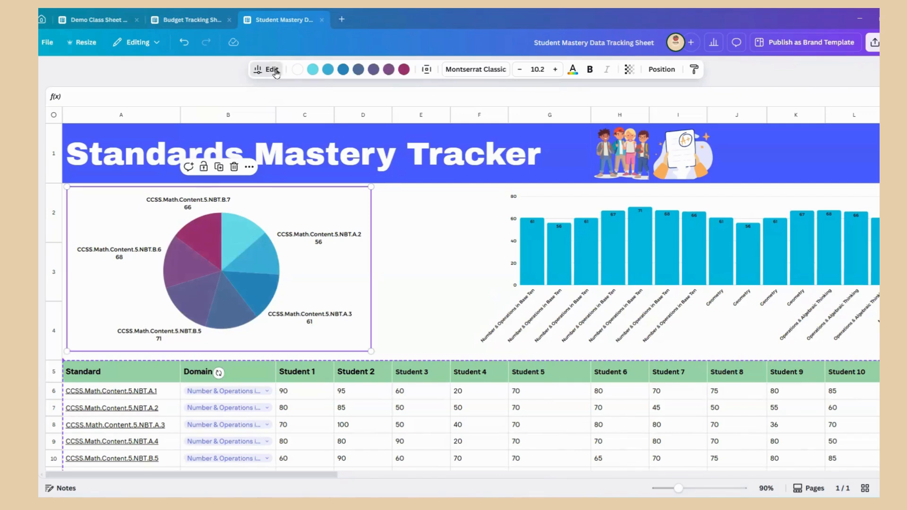
left_click(277, 71)
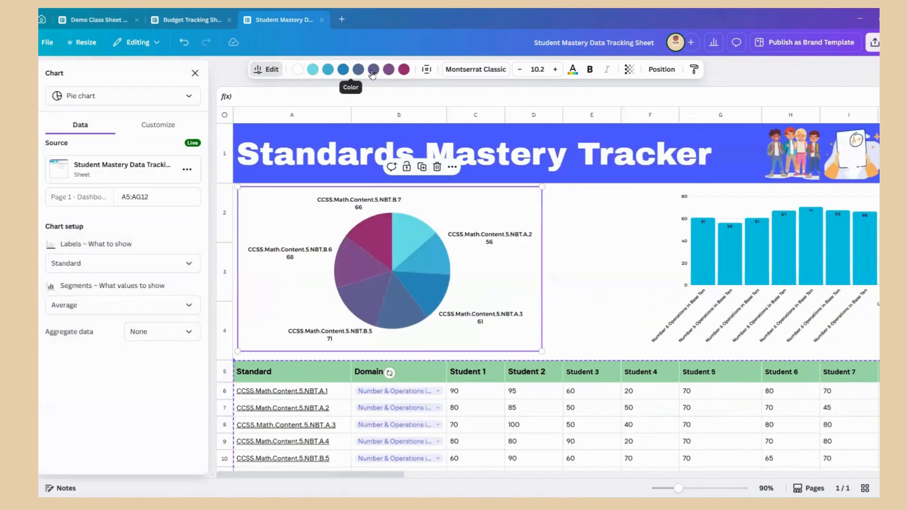
left_click(316, 70)
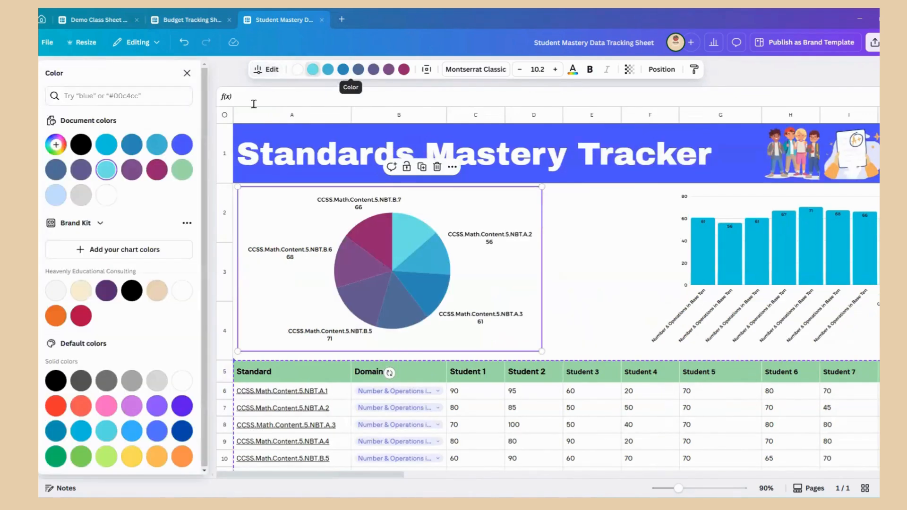
left_click(130, 457)
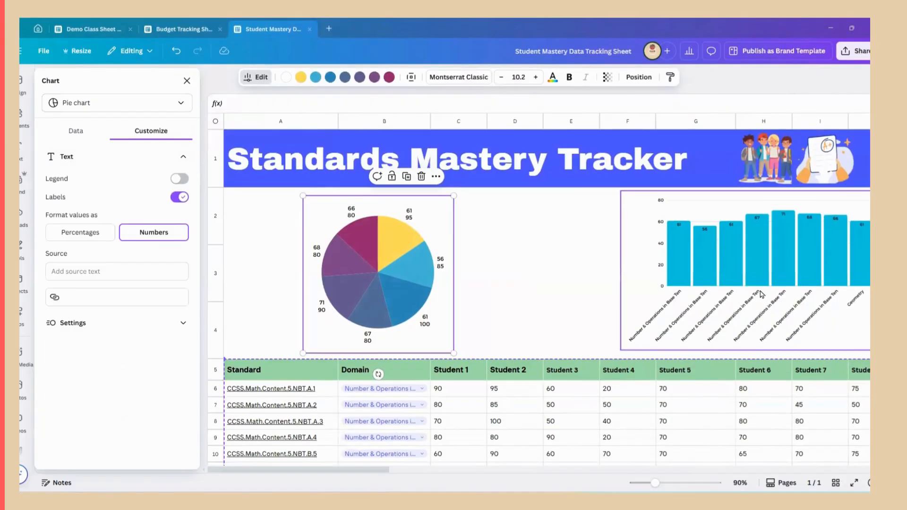
Step: Inspect the customization options of the bar chart, the pie chart and the scatter plot on the dashboard
left_click(715, 341)
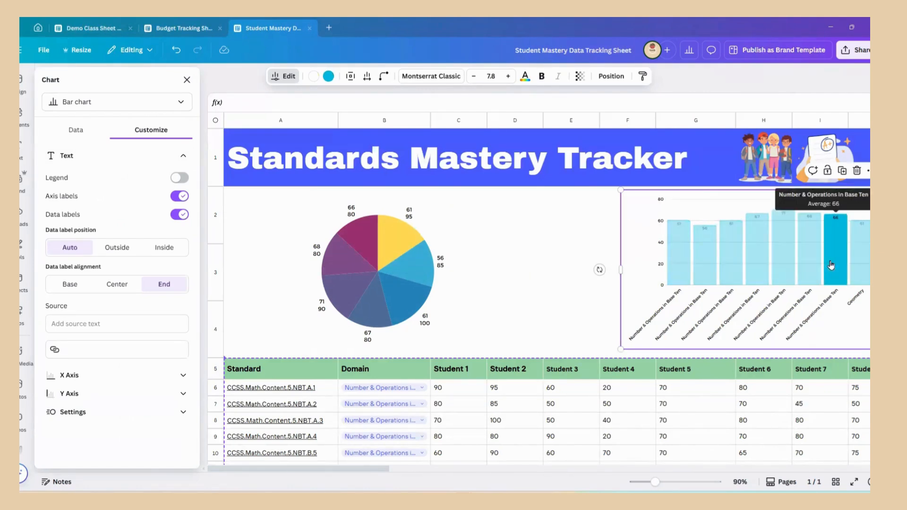
left_click(413, 281)
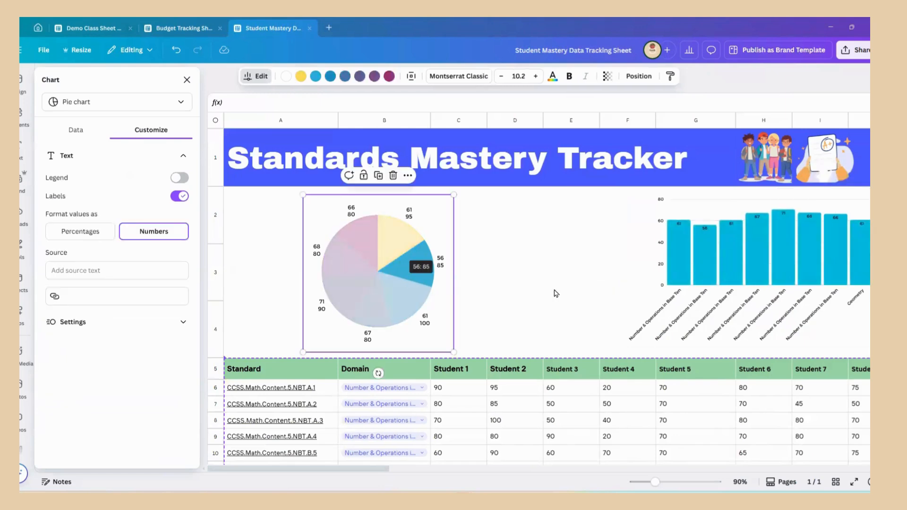
left_click_drag(370, 473, 594, 464)
left_click(567, 296)
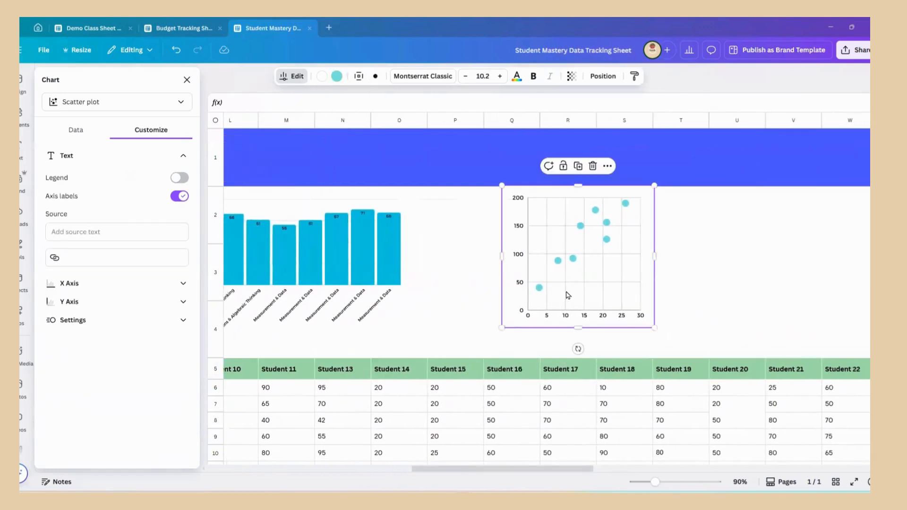
left_click_drag(568, 296, 570, 305)
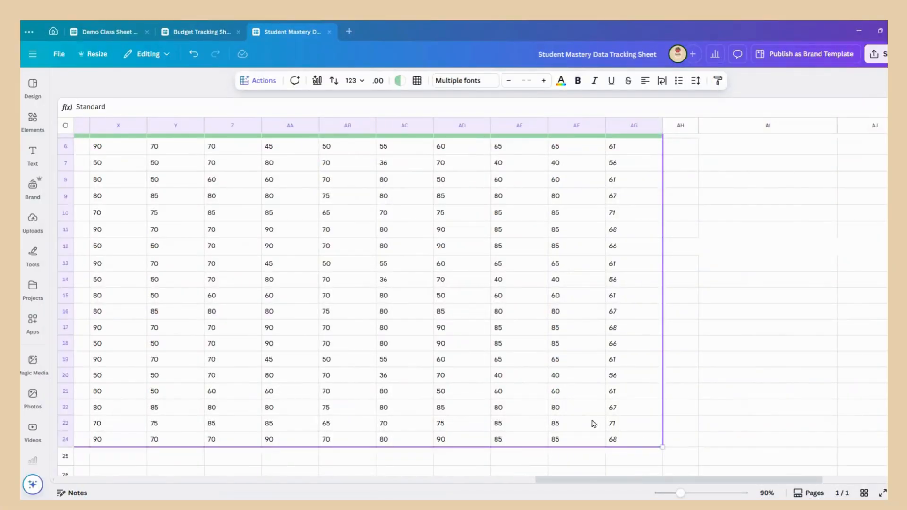
Step: Run Magic Insights on the selected student data range A5:AG24
left_click(245, 83)
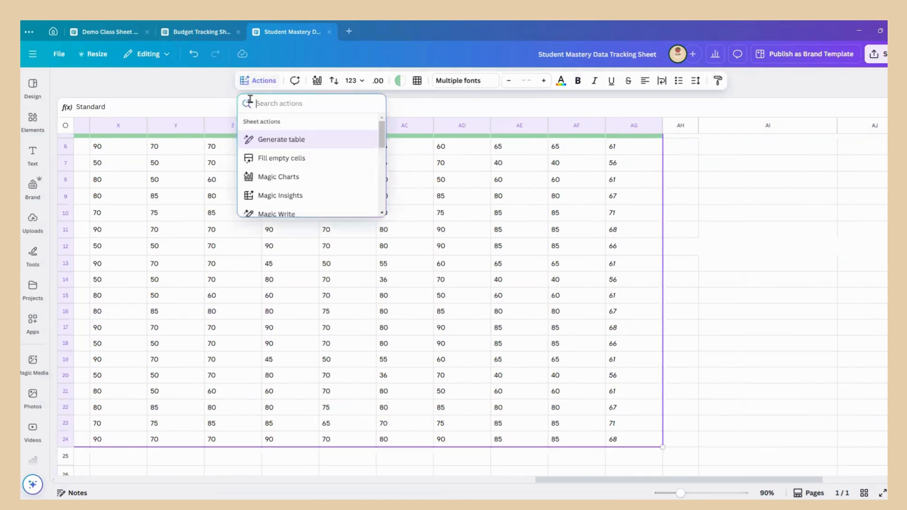
left_click(278, 196)
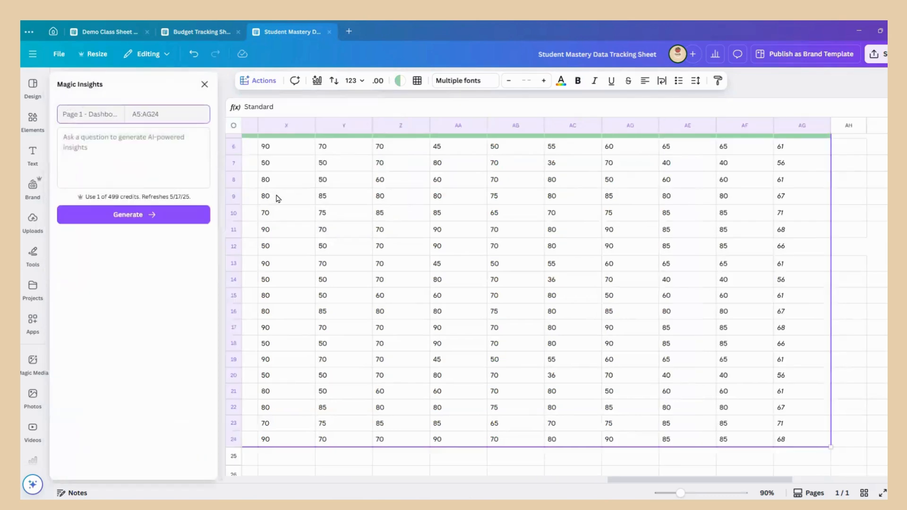
left_click(121, 215)
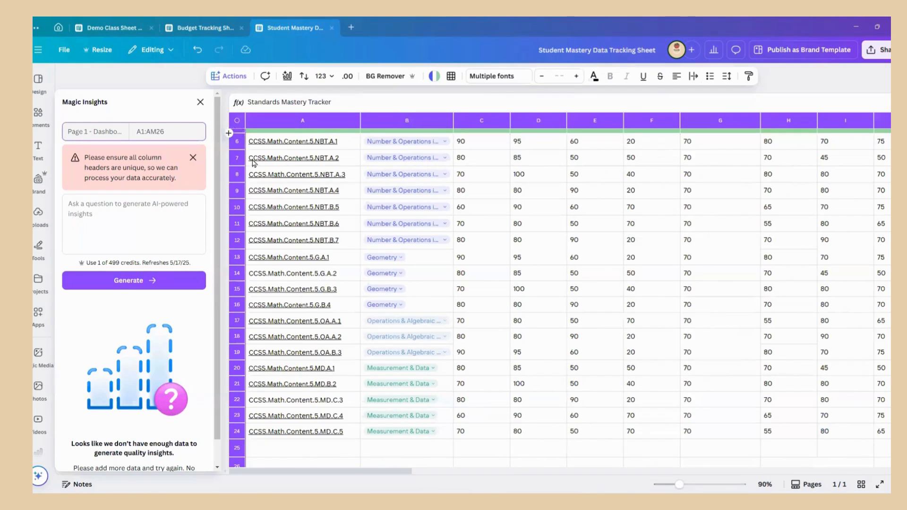
Step: Generate Magic Insights for the range A1:AM26 and review the summary and the average, highest and lowest score formulas
left_click(161, 282)
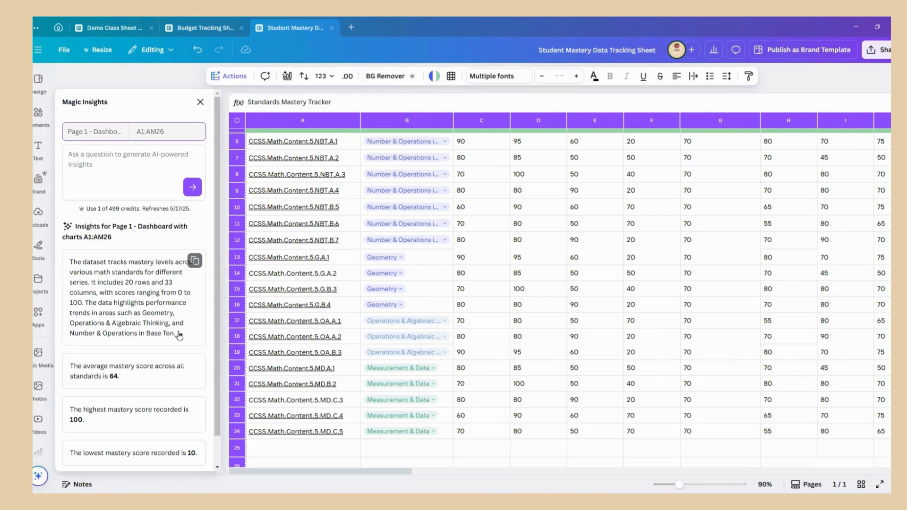
scroll(175, 335, "down", 1)
mouse_move(138, 341)
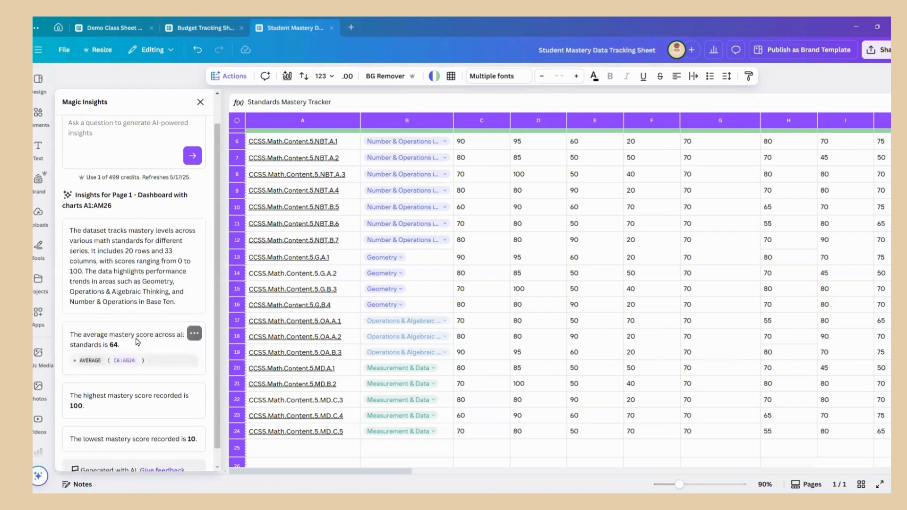
scroll(147, 340, "down", 1)
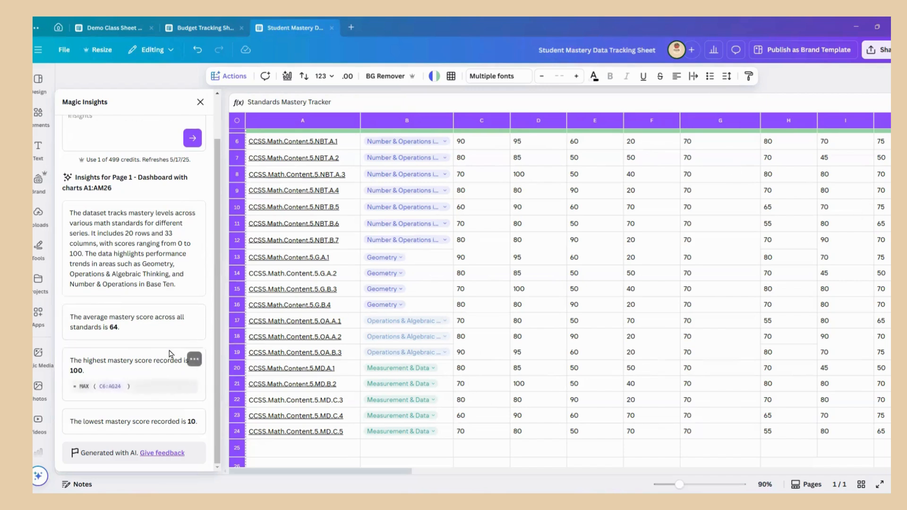
mouse_move(81, 420)
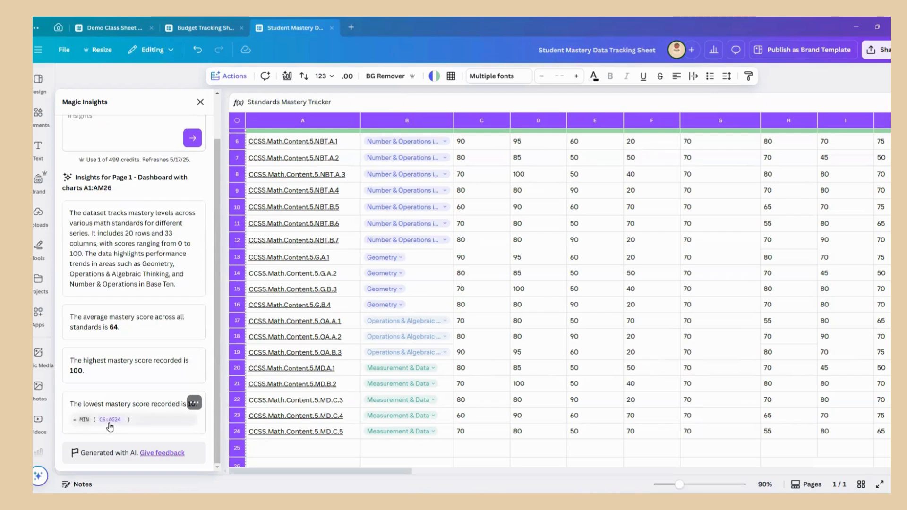